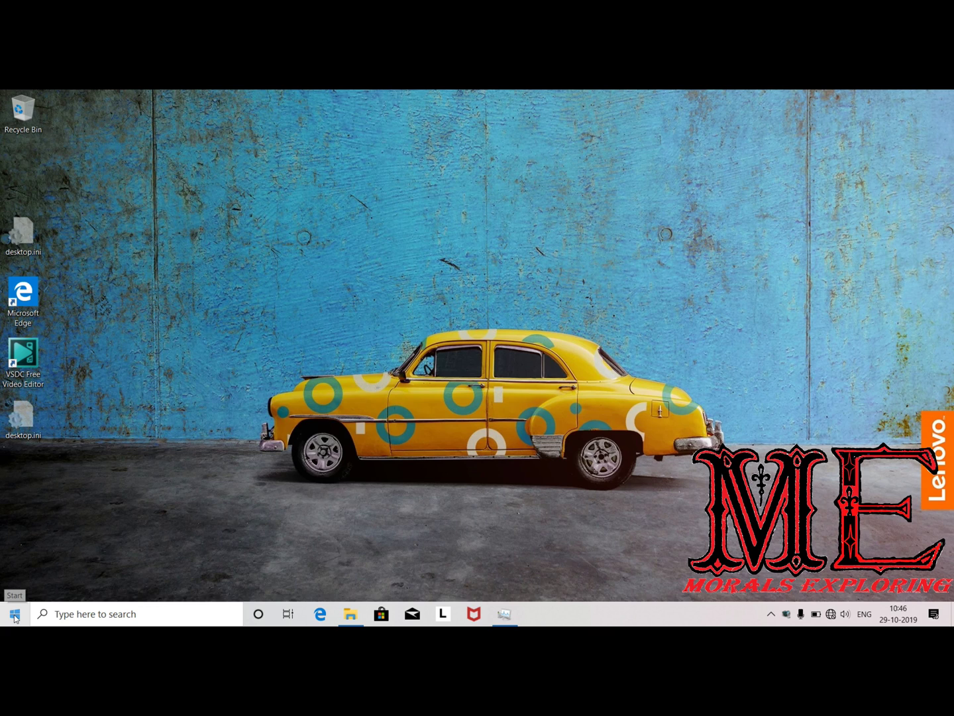
# Step: Review the System About page (Windows 10 Home, version 1903), then close Settings
pyautogui.click(14, 616)
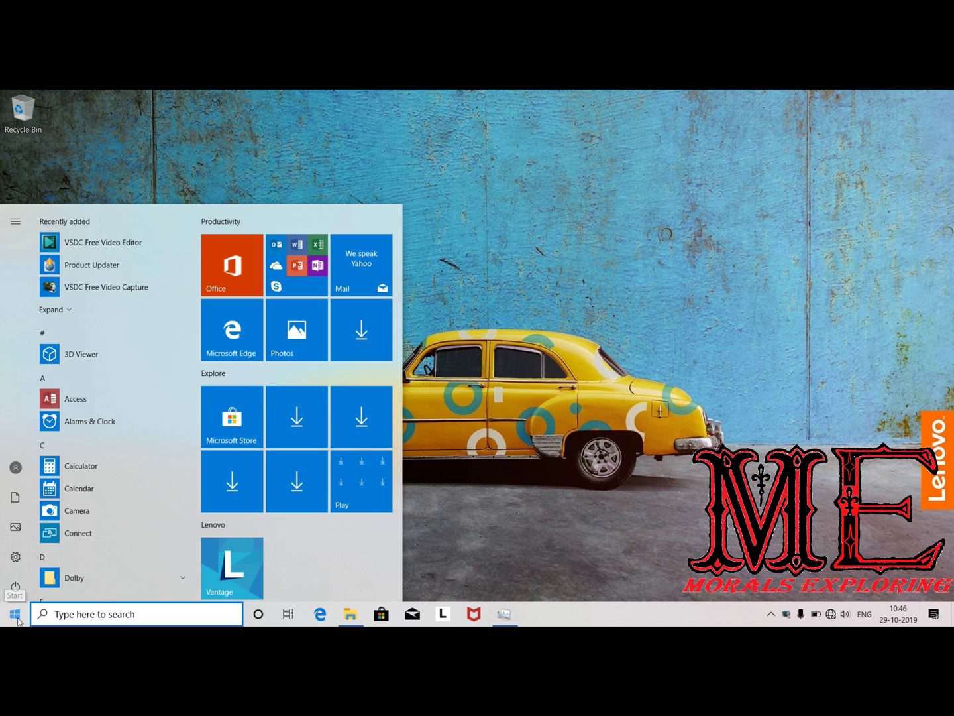
pyautogui.rightClick(17, 619)
pyautogui.click(99, 333)
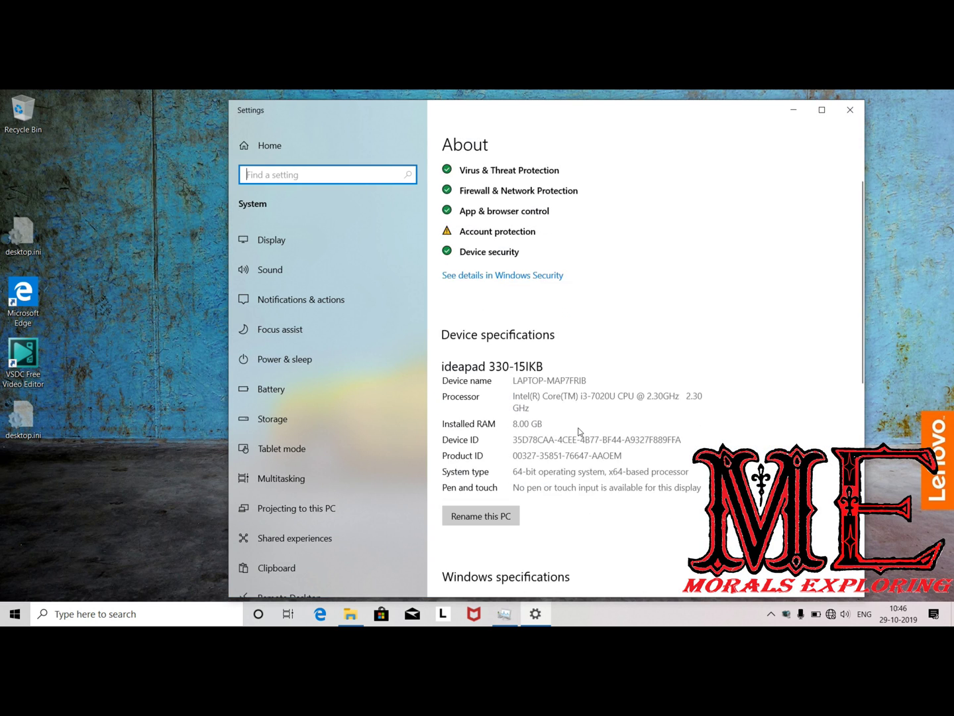
pyautogui.scroll(-3, 578, 431)
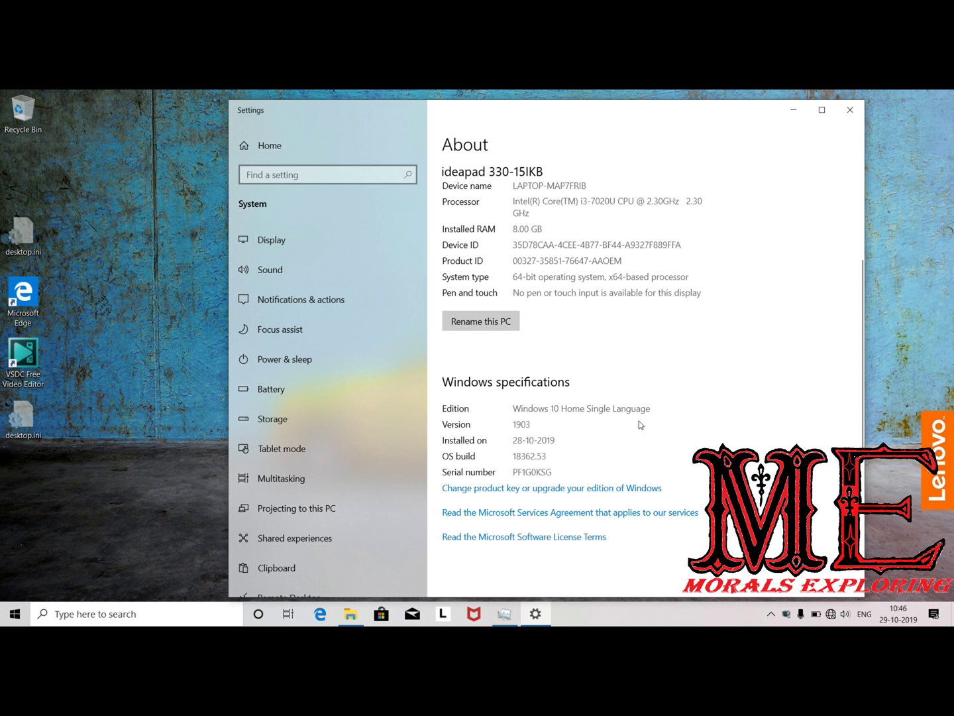
pyautogui.scroll(3, 639, 421)
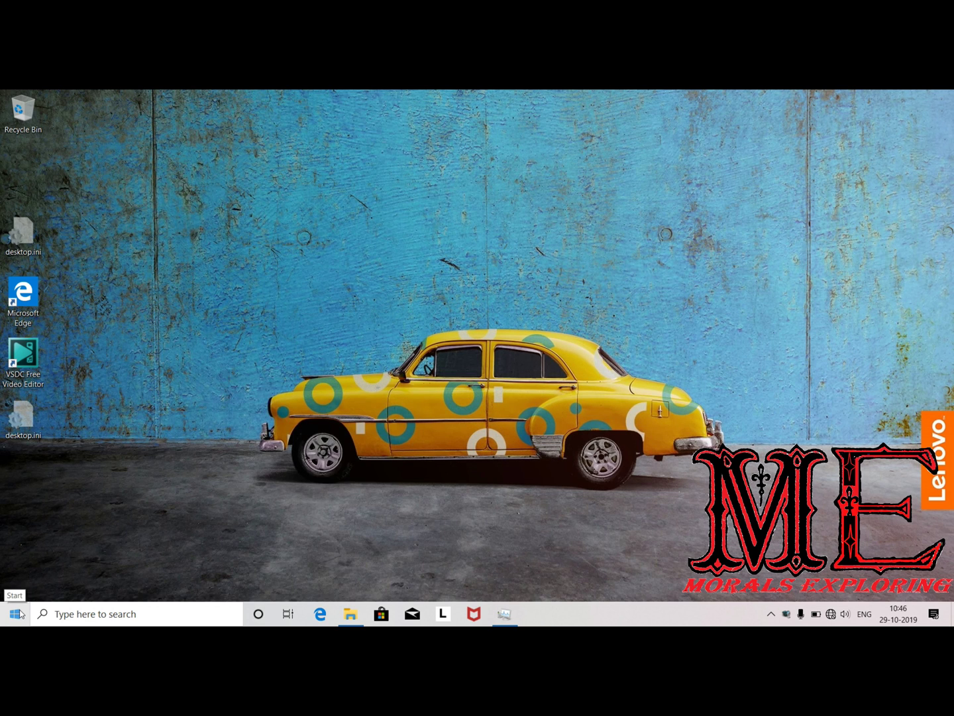
pyautogui.click(14, 613)
# Step: Launch Word from the Office tiles, create a blank document, and begin signing in to set up Office
pyautogui.click(292, 249)
pyautogui.click(296, 348)
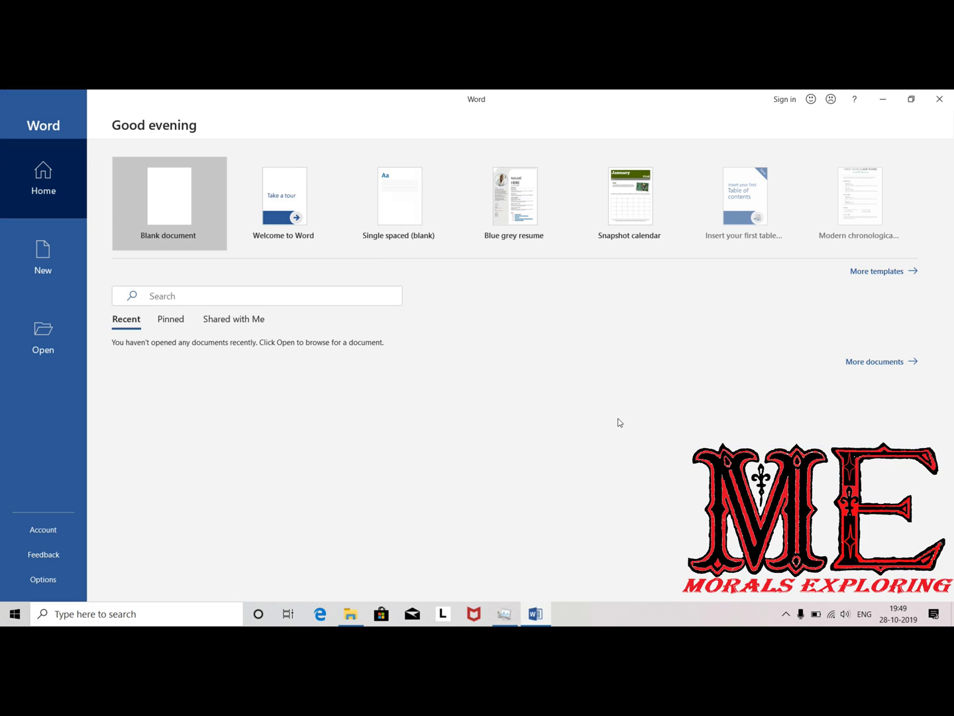
pyautogui.click(178, 194)
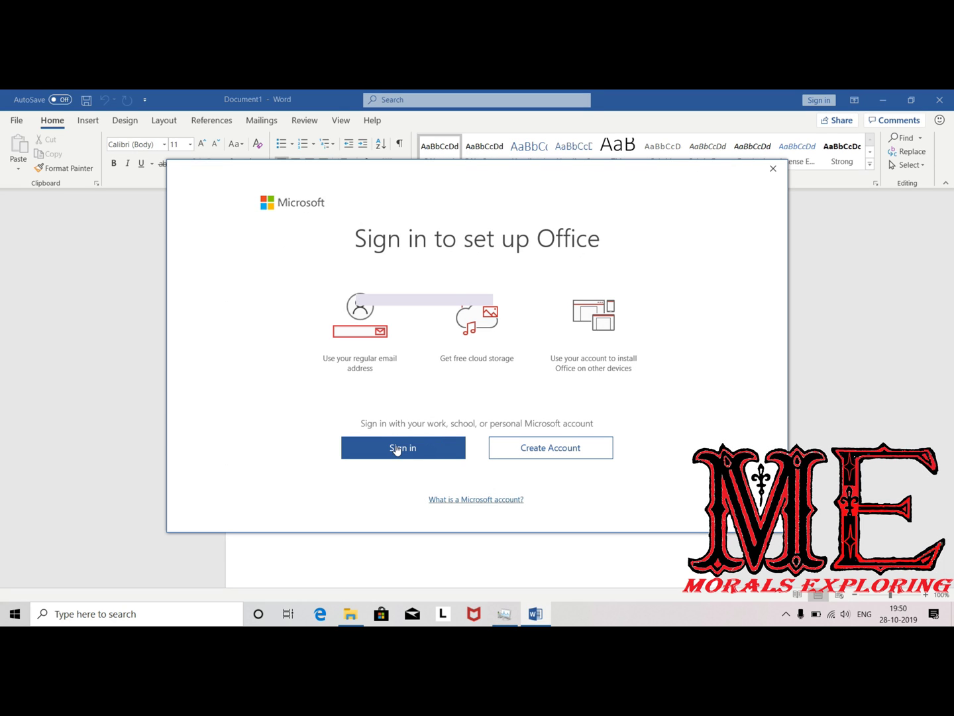
pyautogui.click(396, 449)
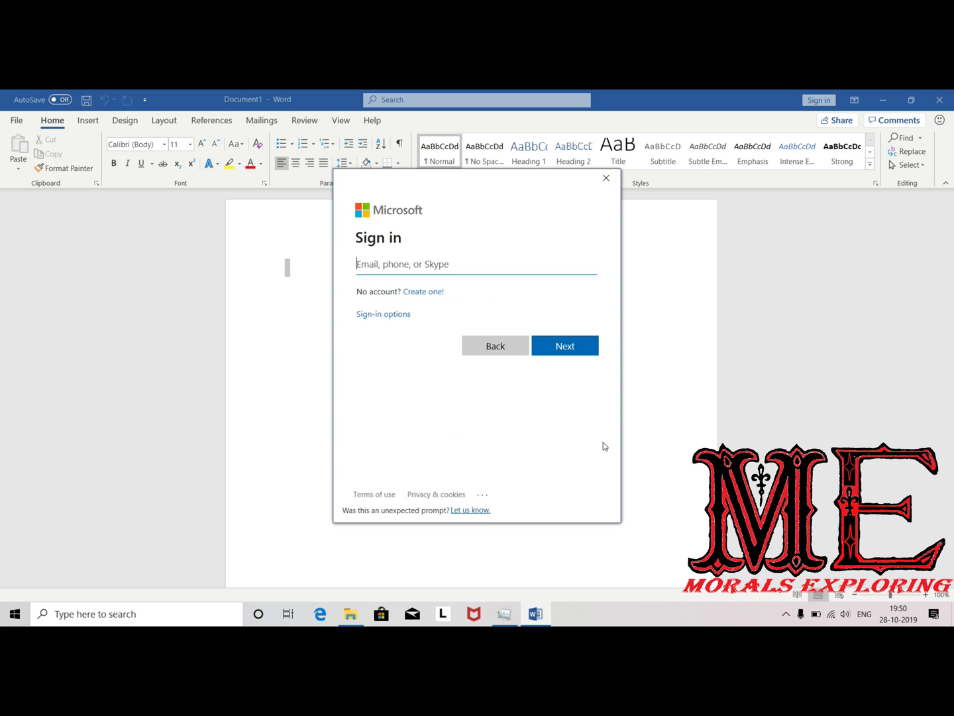
# Step: Create a new Microsoft account using a phone number and a new password
pyautogui.click(413, 292)
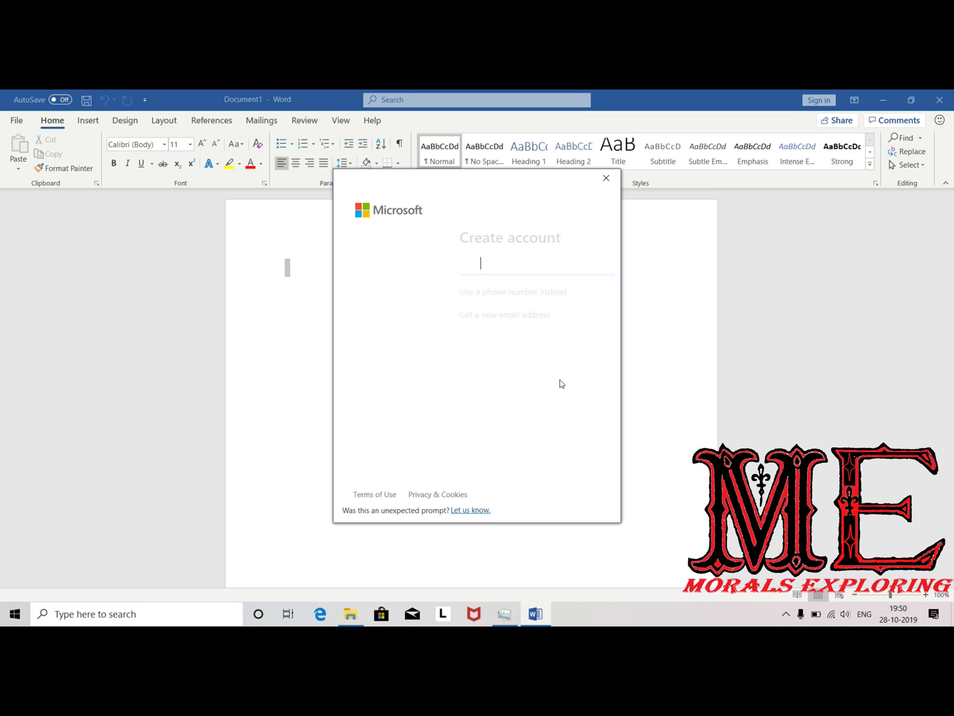
pyautogui.click(400, 294)
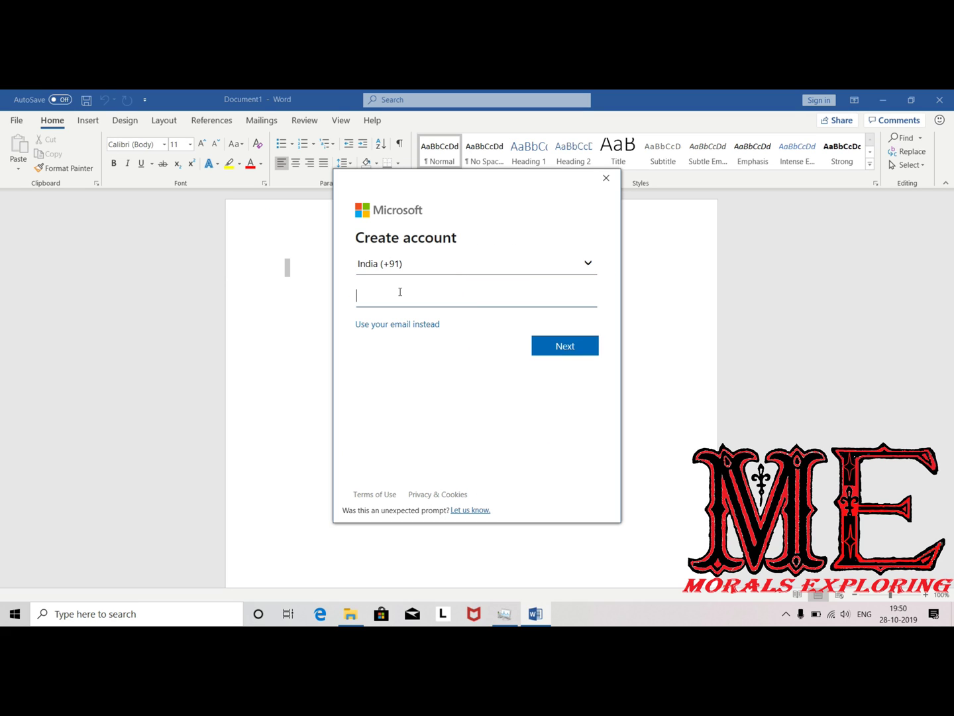
pyautogui.click(400, 292)
pyautogui.write('9')
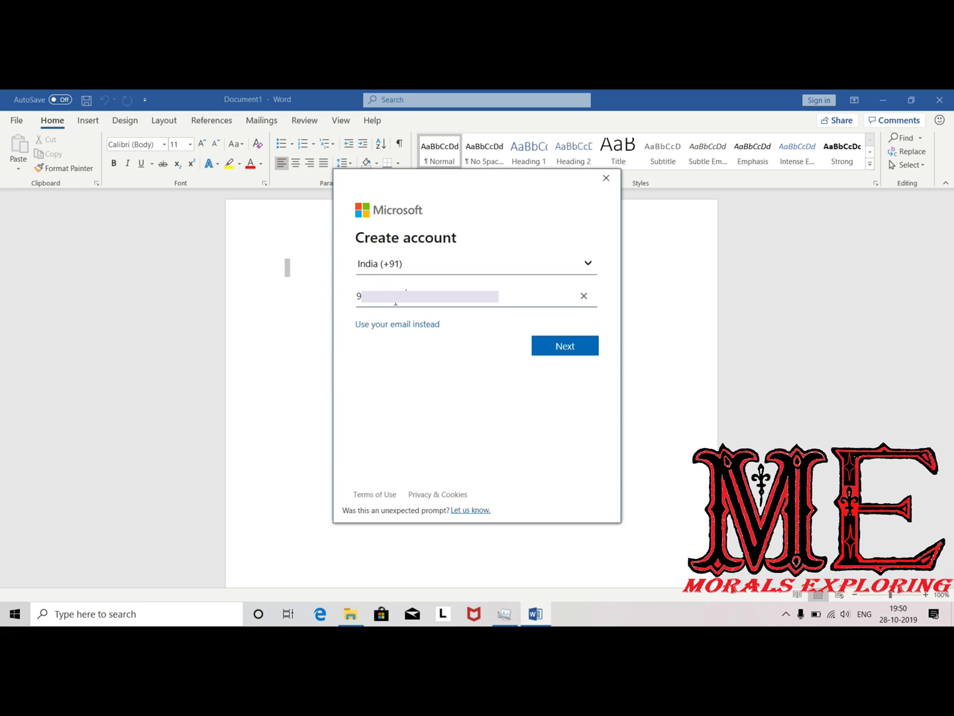
pyautogui.click(569, 342)
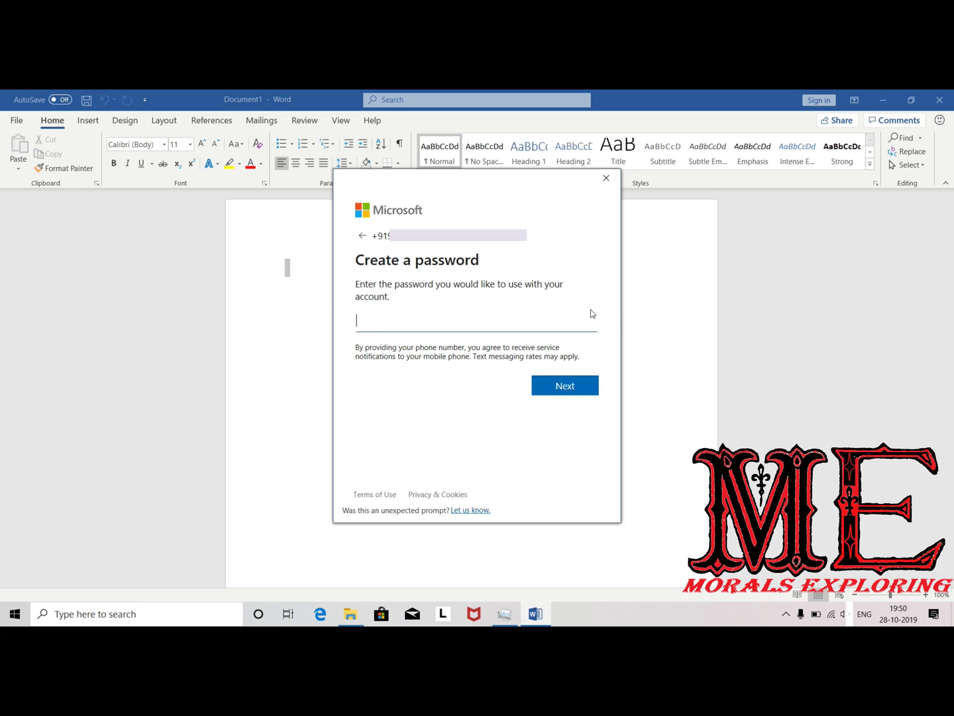
pyautogui.write('•••••••••')
pyautogui.click(565, 386)
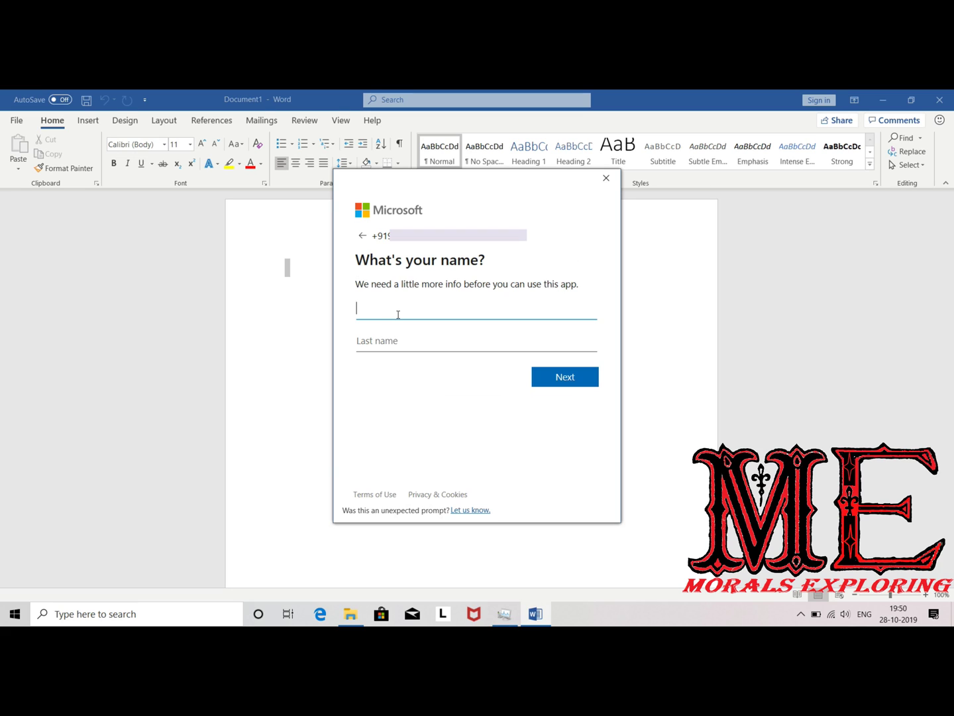
# Step: Enter the account holder's first and last name, replacing the initially typed first name
pyautogui.write('geetha')
pyautogui.press('Home')
pyautogui.hotkey('shift', 'End')
pyautogui.write('Aadhya')
pyautogui.press('Tab')
pyautogui.write('SK')
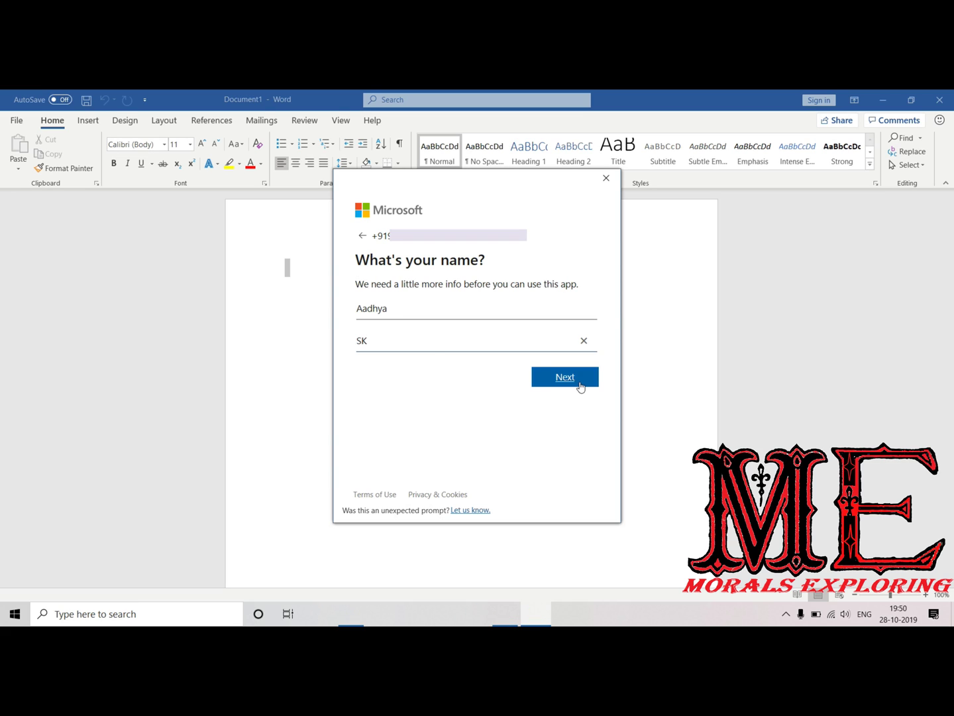
pyautogui.click(579, 383)
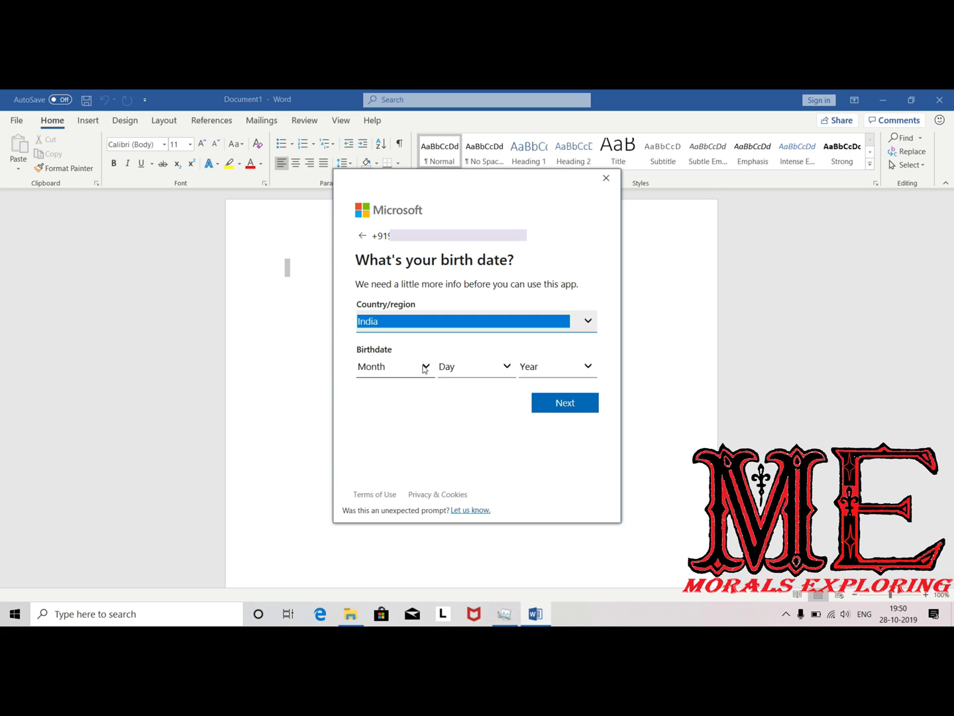
pyautogui.click(425, 368)
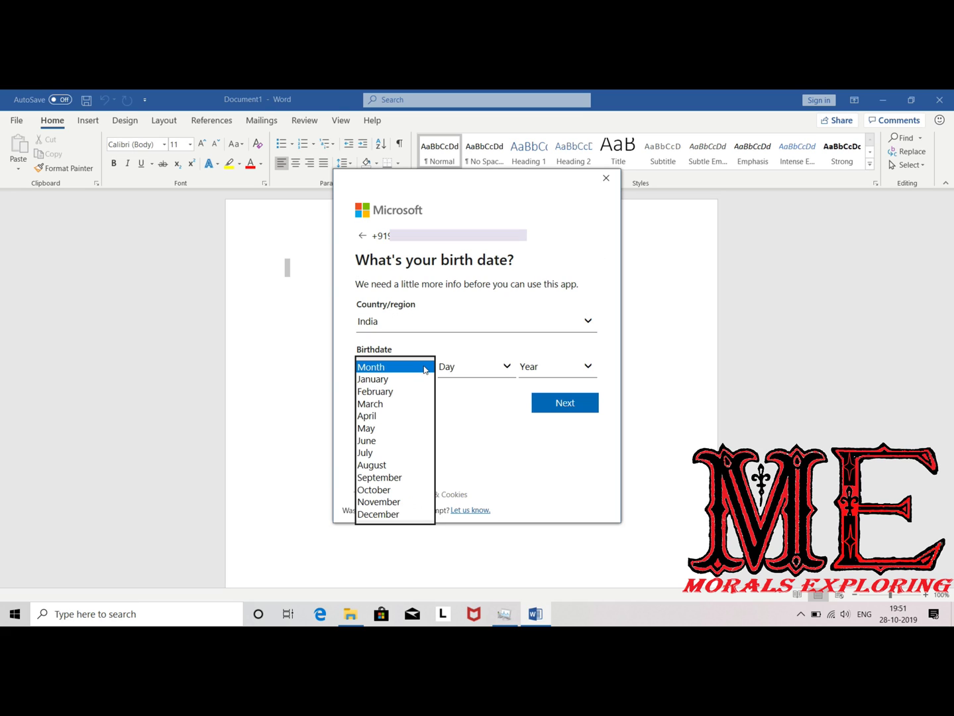
pyautogui.click(398, 476)
pyautogui.click(458, 368)
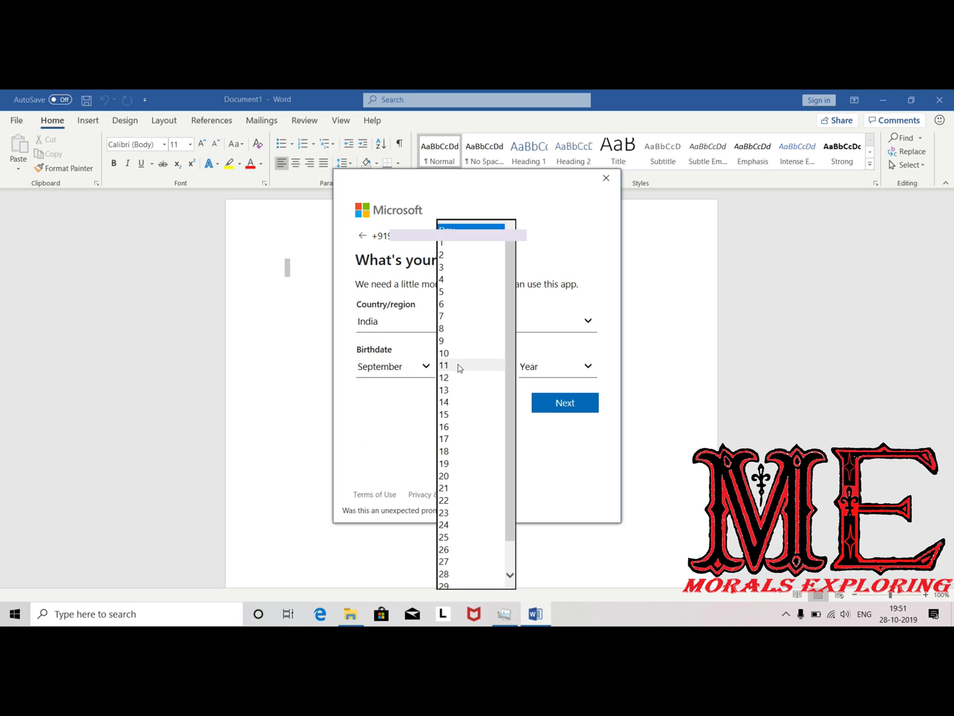
pyautogui.click(471, 518)
pyautogui.click(553, 369)
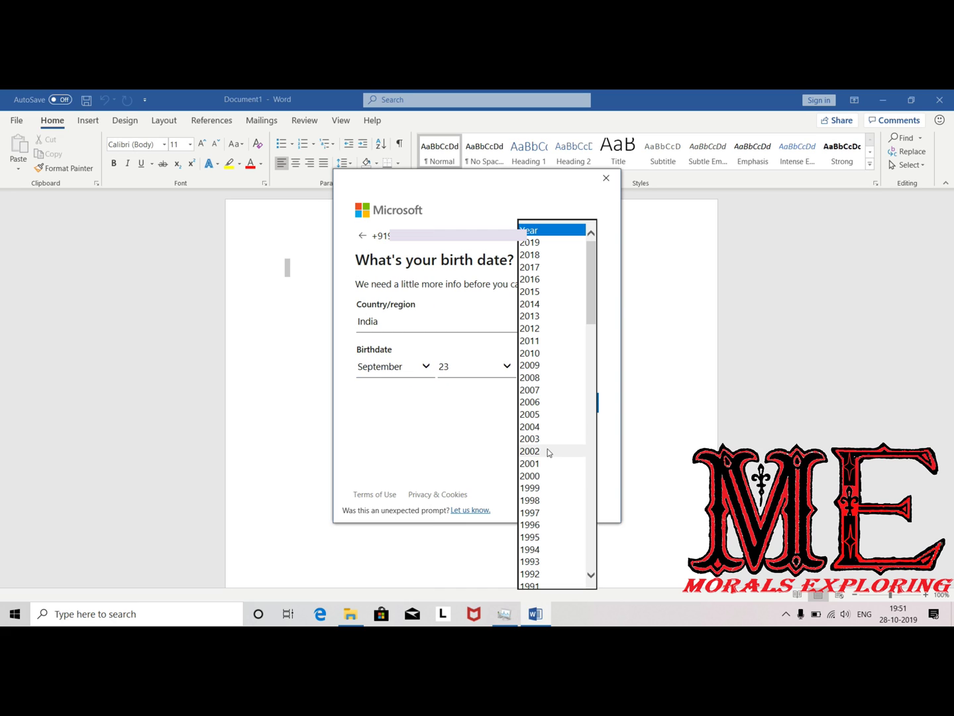
pyautogui.scroll(-1, 545, 510)
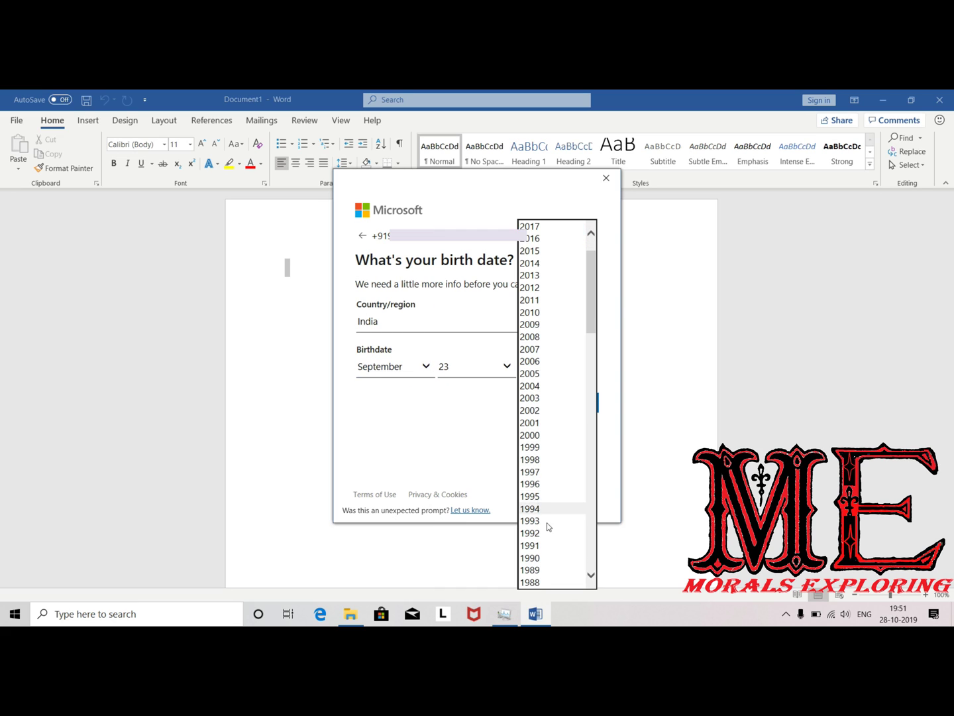
pyautogui.click(537, 574)
pyautogui.click(564, 402)
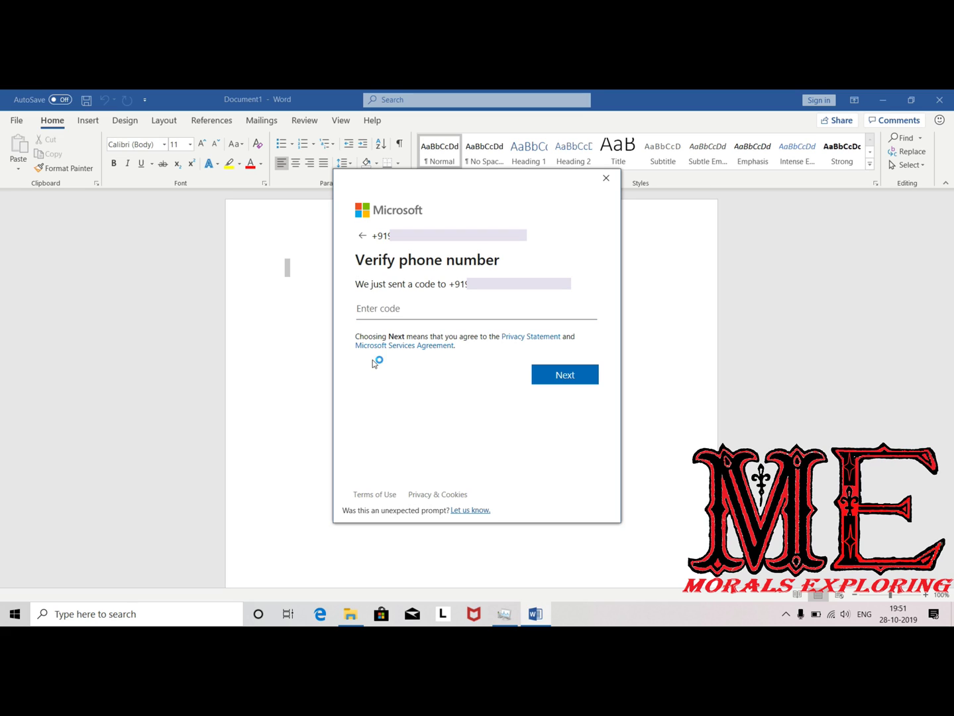
# Step: Enter the SMS verification code sent to the phone and submit it
pyautogui.click(391, 310)
pyautogui.click(557, 377)
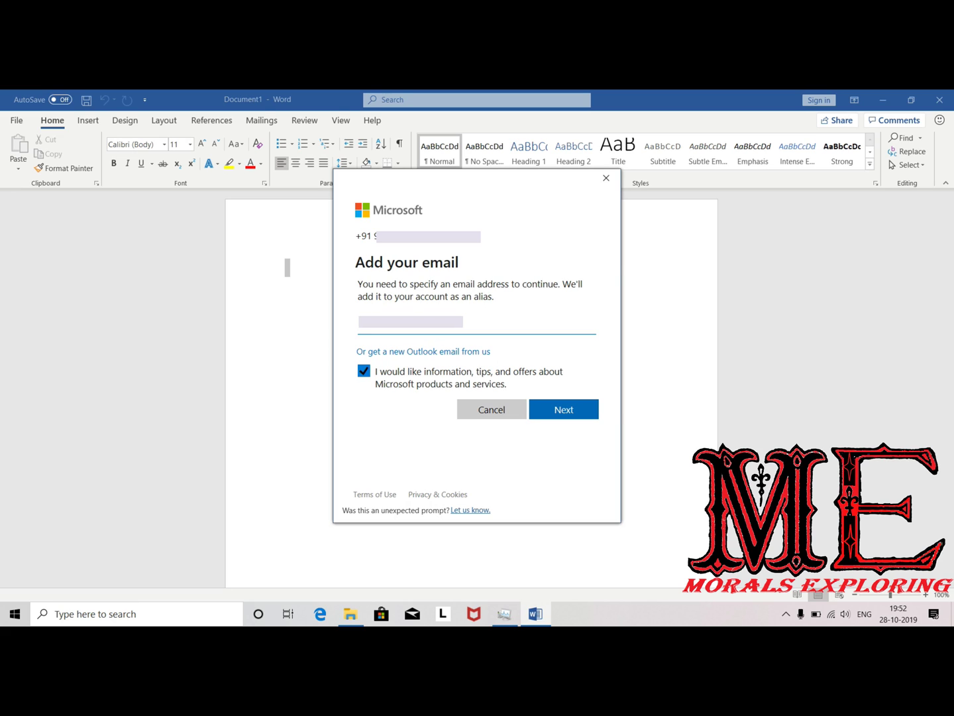
# Step: Opt out of Microsoft offers, add the email address, and confirm it with the emailed security code
pyautogui.click(364, 371)
pyautogui.write('m')
pyautogui.click(583, 415)
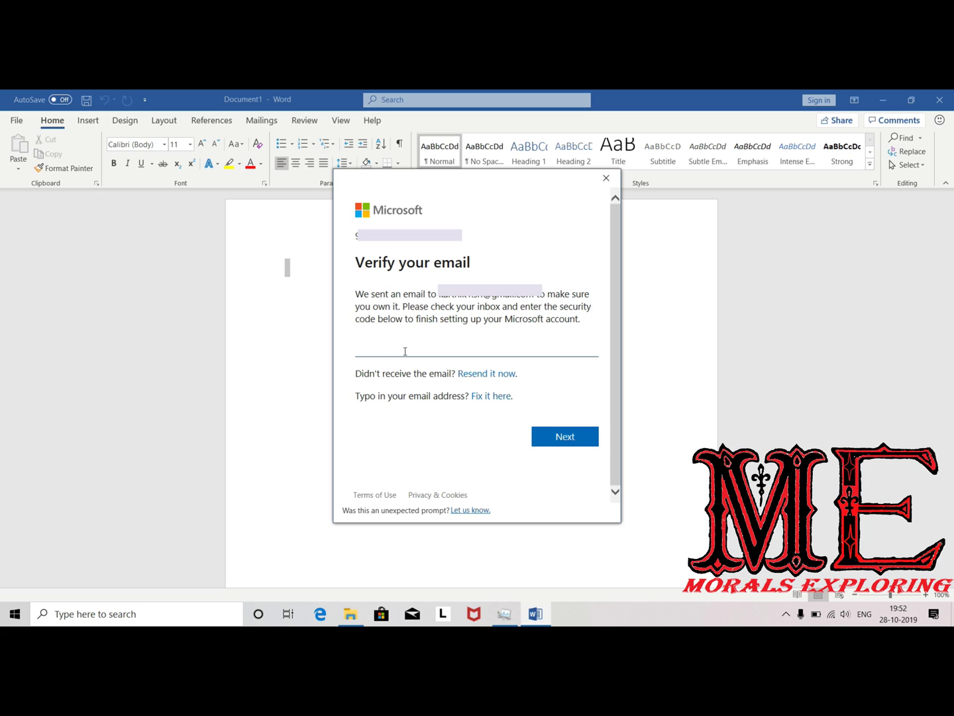
pyautogui.click(569, 438)
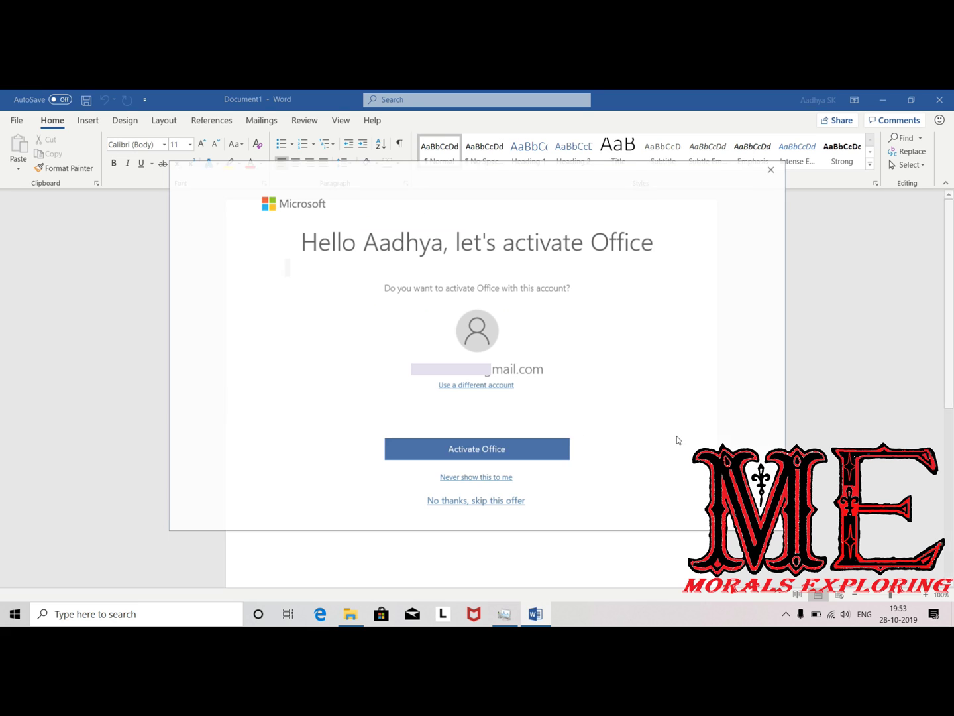
# Step: Activate Office with the newly created account
pyautogui.click(483, 458)
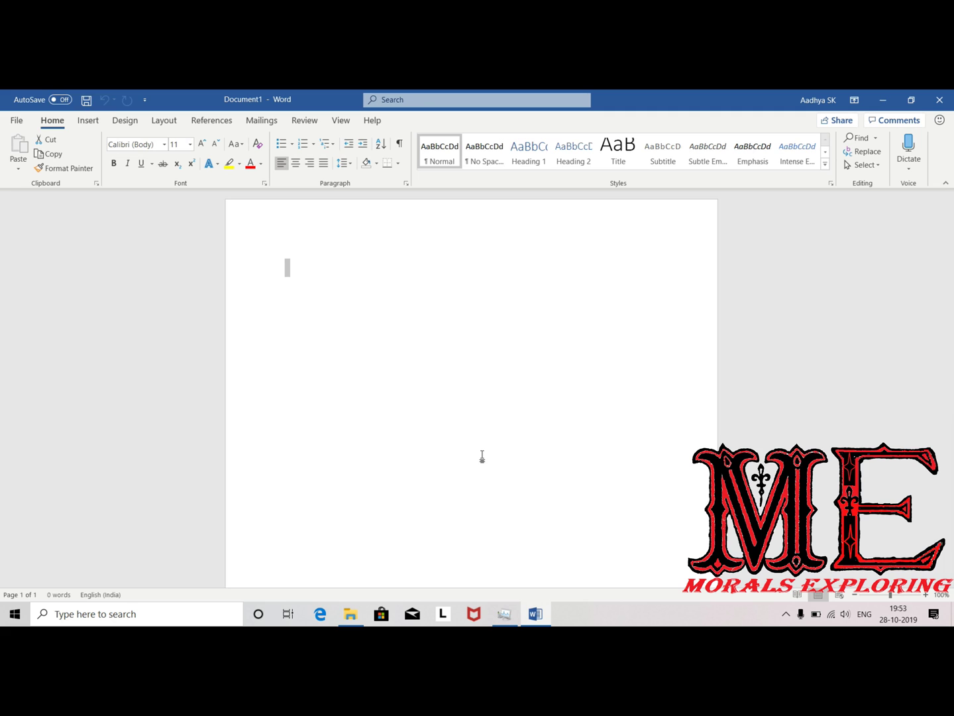
# Step: Check product status under File > Account, then close Word and reopen it from Start
pyautogui.click(13, 121)
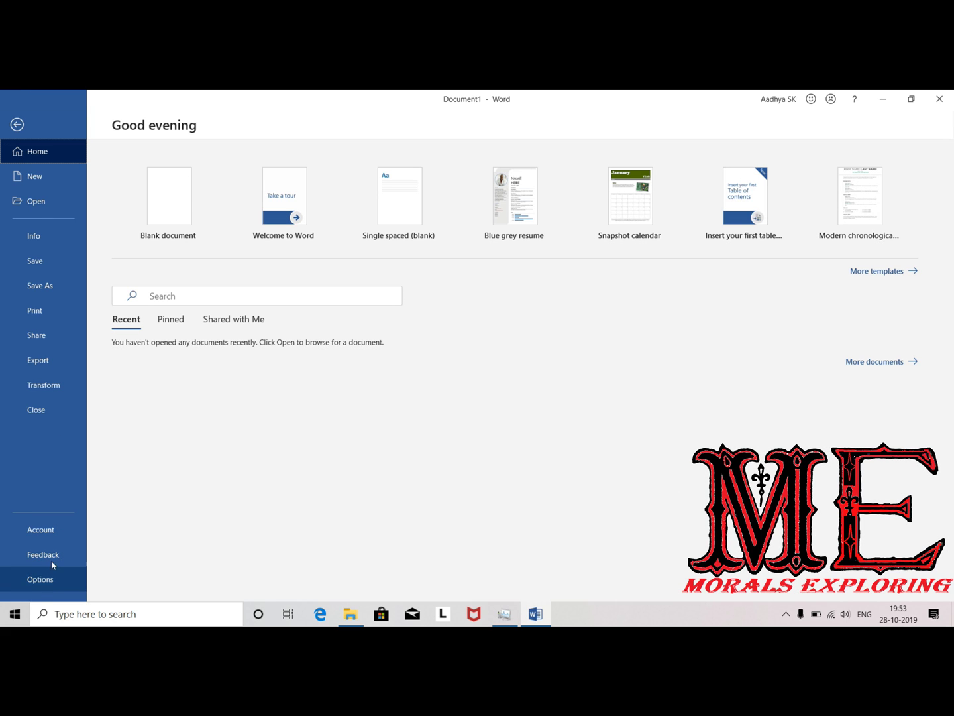
pyautogui.click(47, 533)
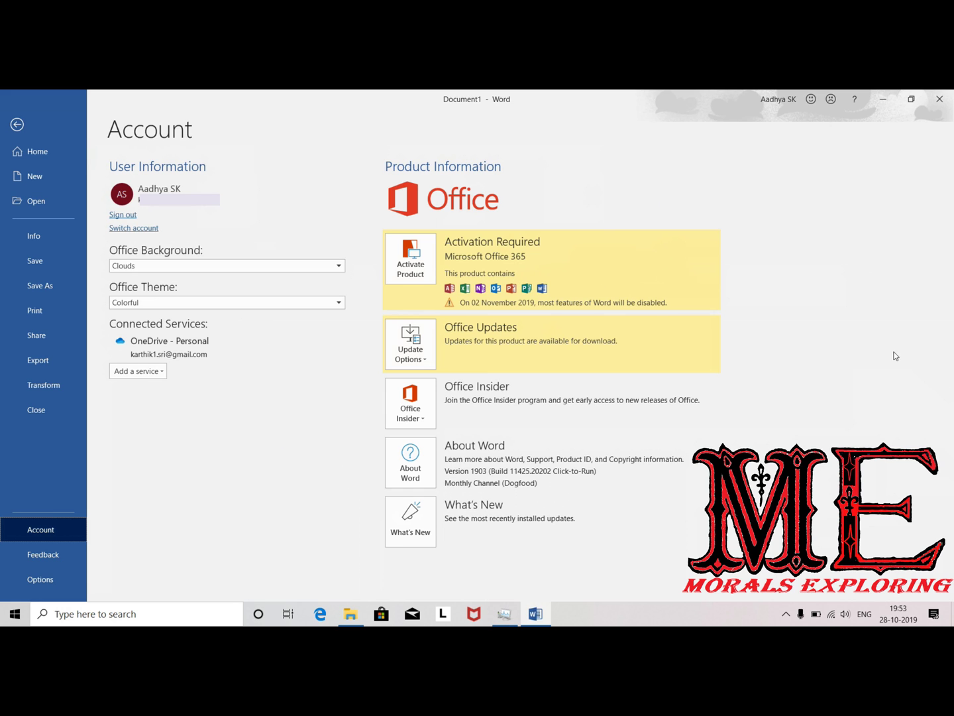
pyautogui.click(939, 99)
pyautogui.click(16, 615)
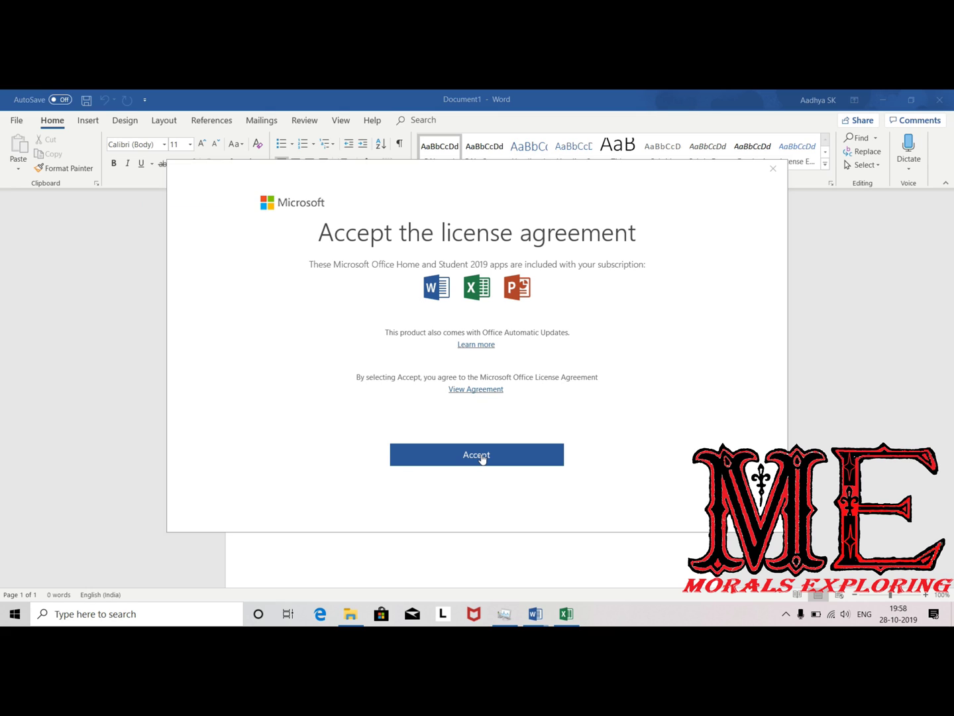
# Step: Accept the license and confirm Office Home and Student 2019 shows Product Activated under File > Account
pyautogui.click(483, 457)
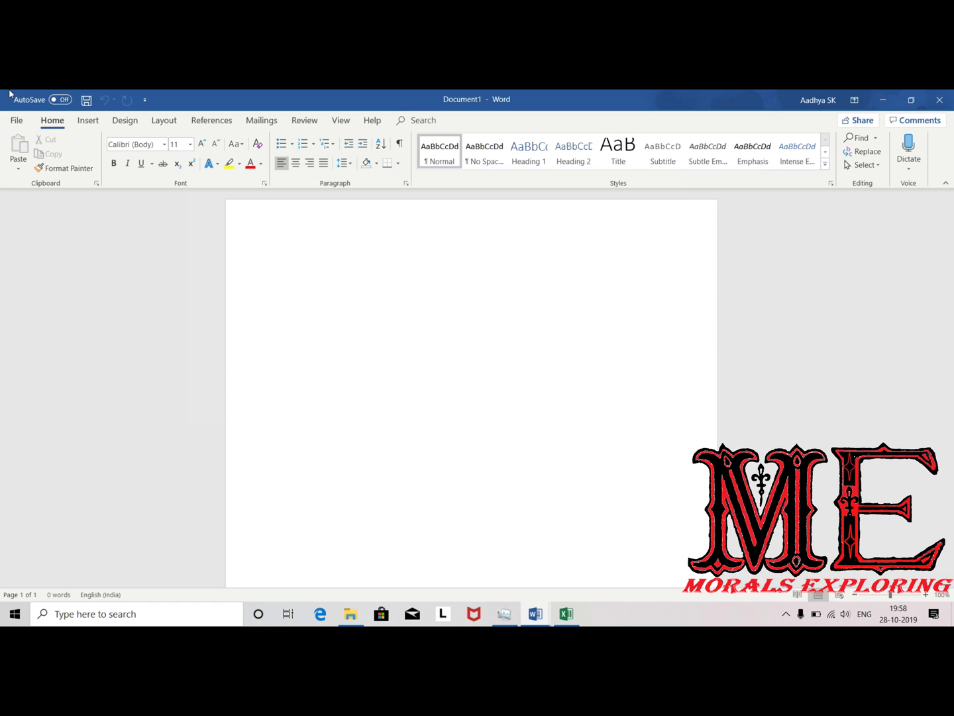
pyautogui.click(18, 121)
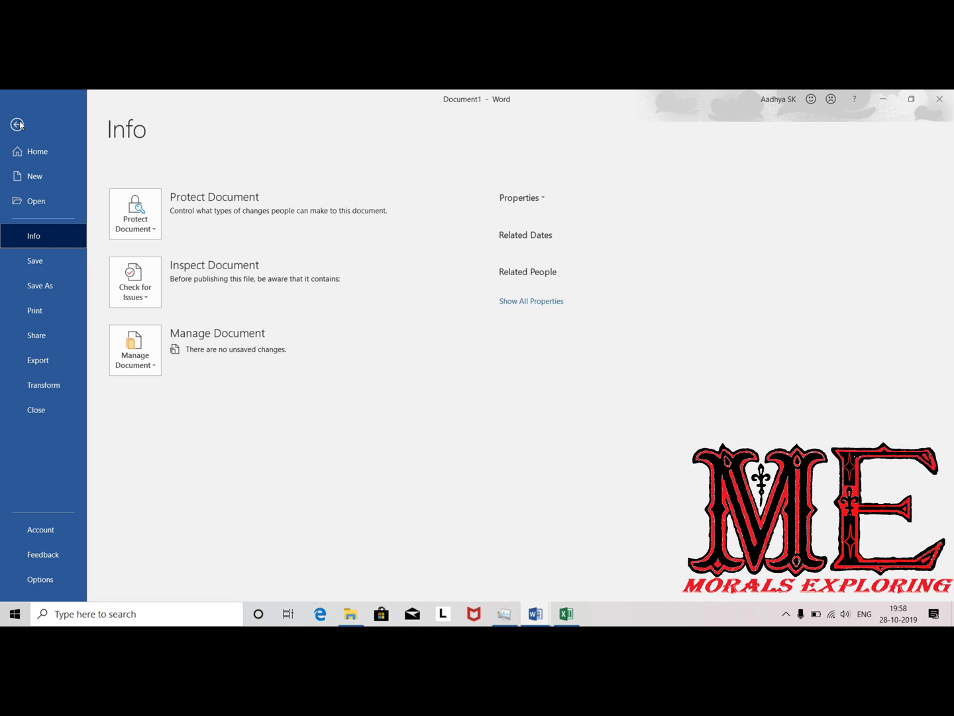
pyautogui.click(47, 540)
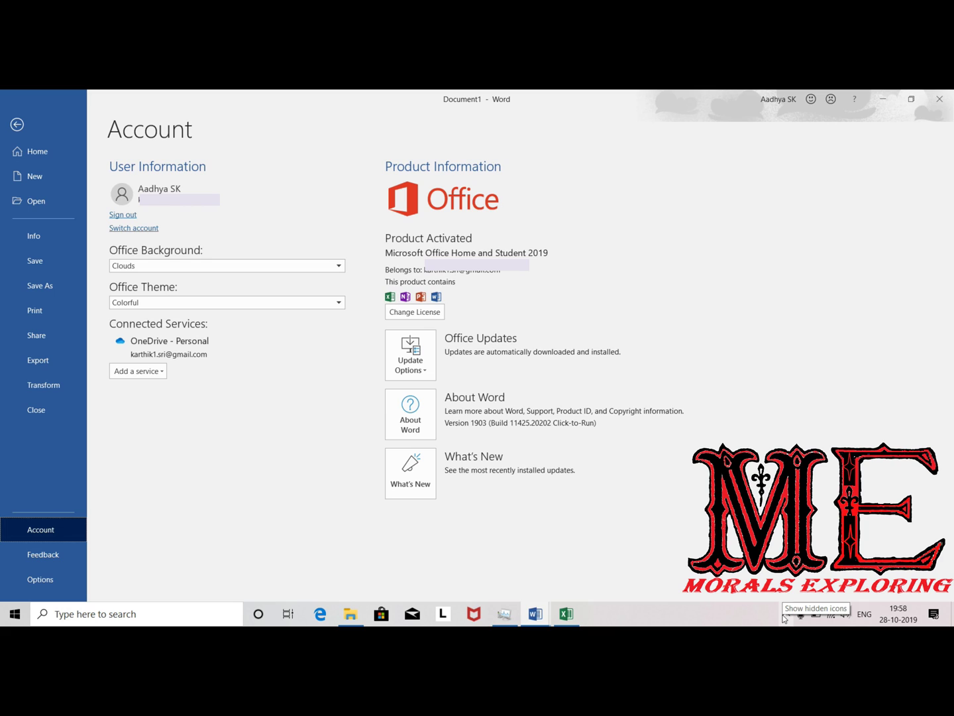
pyautogui.click(785, 614)
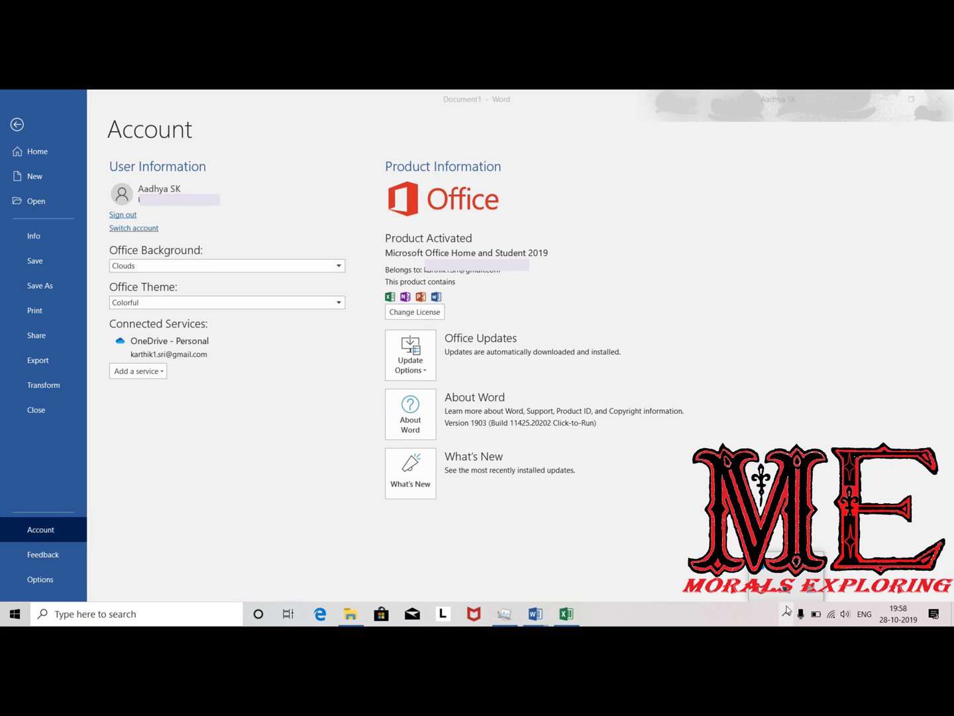
pyautogui.click(610, 555)
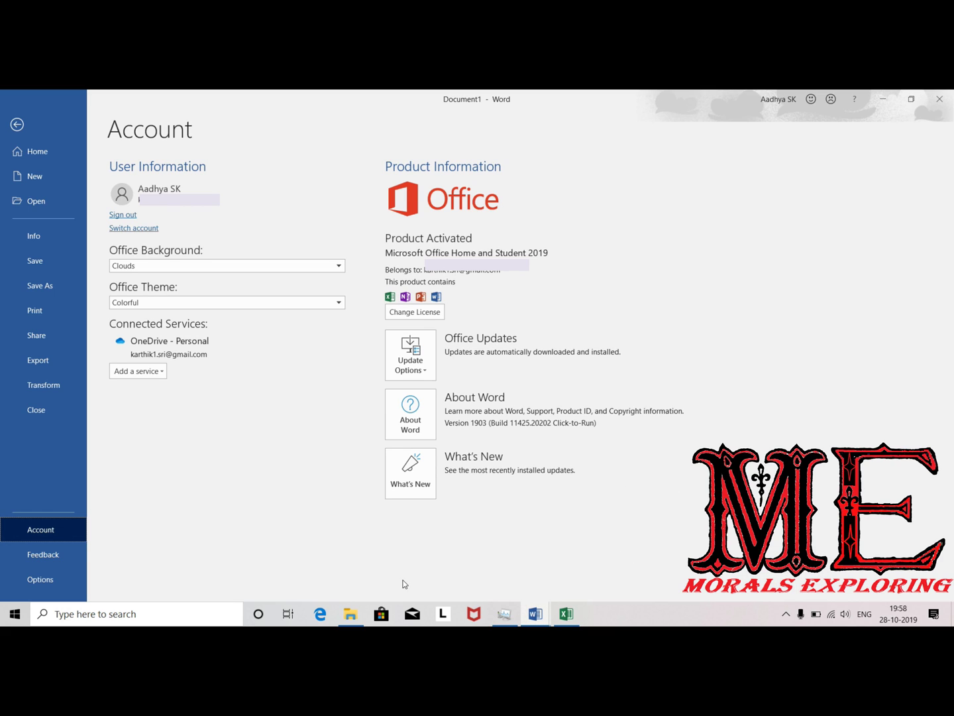